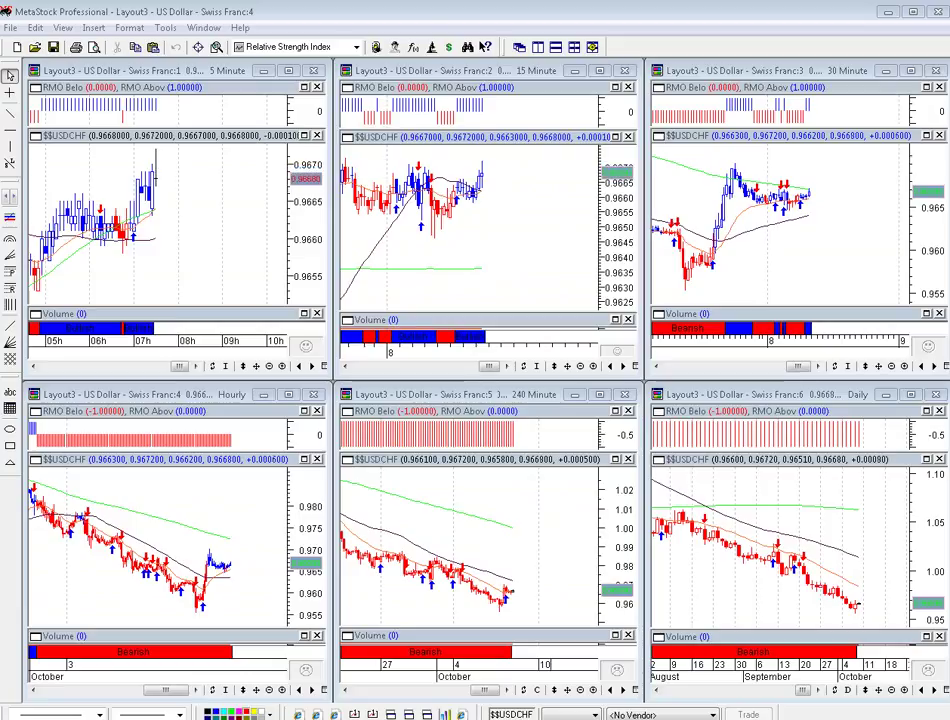
# - Maximize the daily USD/CHF chart from Layout3 so it fills the workspace
pyautogui.doubleClick(821, 597)
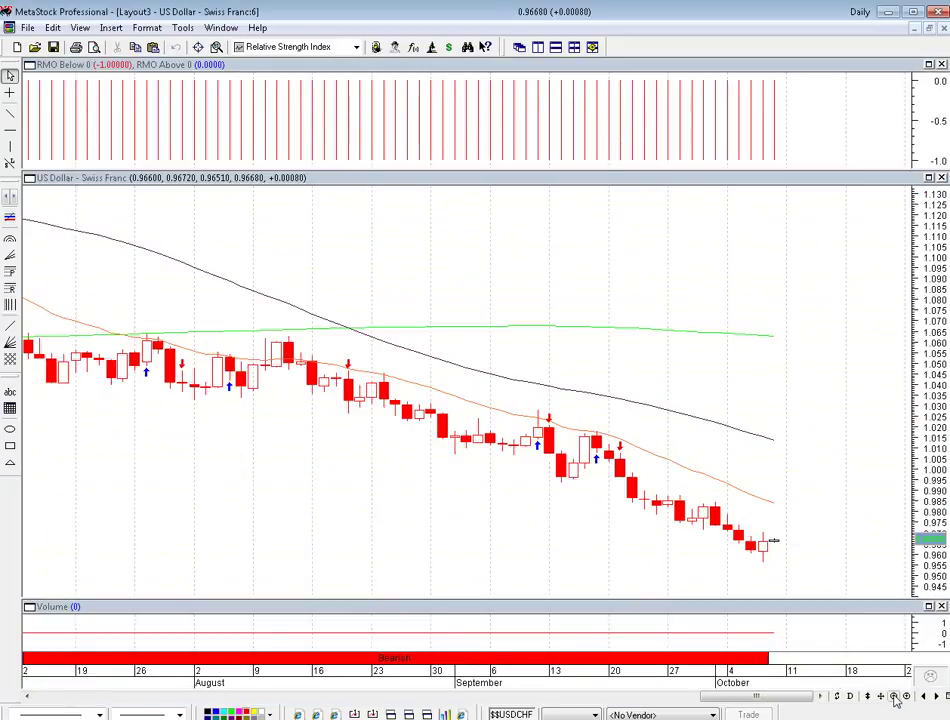
# - Zoom the daily chart in on late September–October candles and read the last bar's 0.96670 close
pyautogui.click(895, 697)
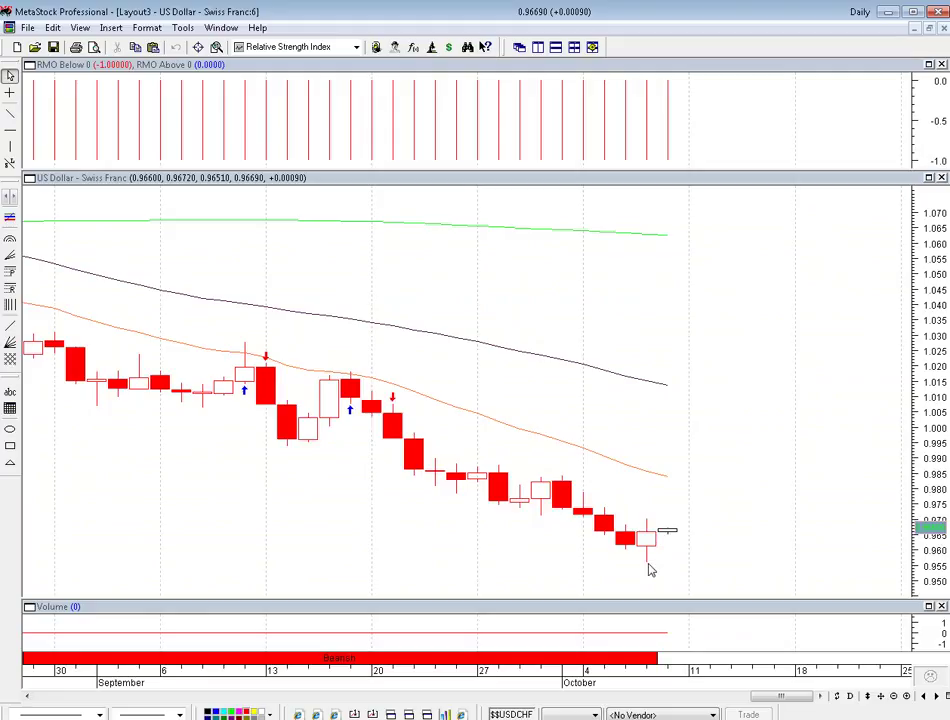
pyautogui.moveTo(643, 536)
# - Draw a falling trendline from the mid-September high and an extended horizontal line near 0.975
pyautogui.click(10, 113)
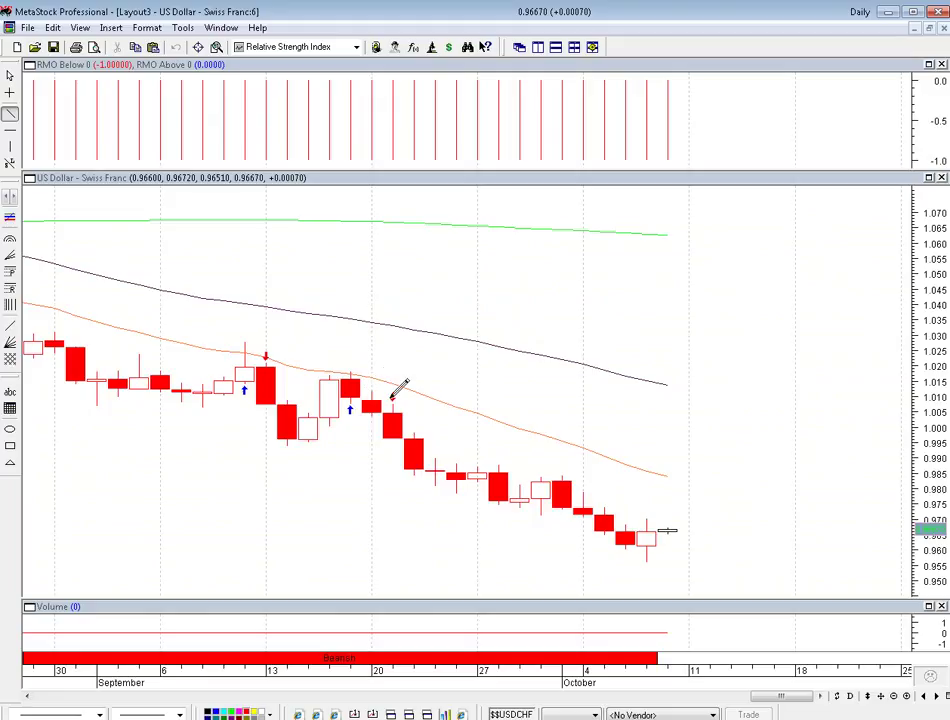
pyautogui.moveTo(352, 377); pyautogui.dragTo(682, 533)
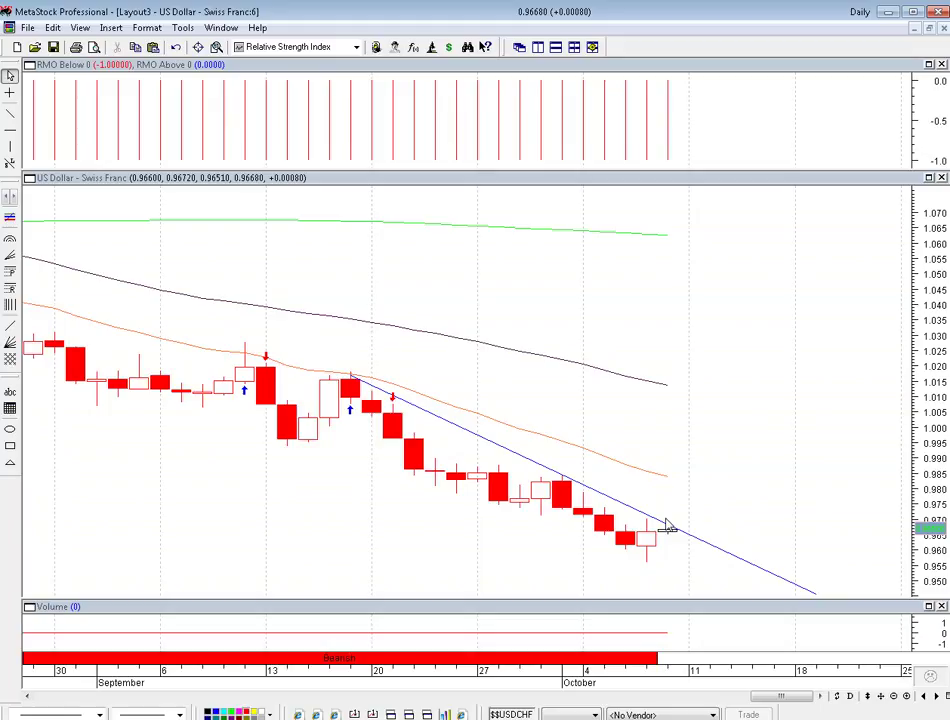
pyautogui.click(10, 113)
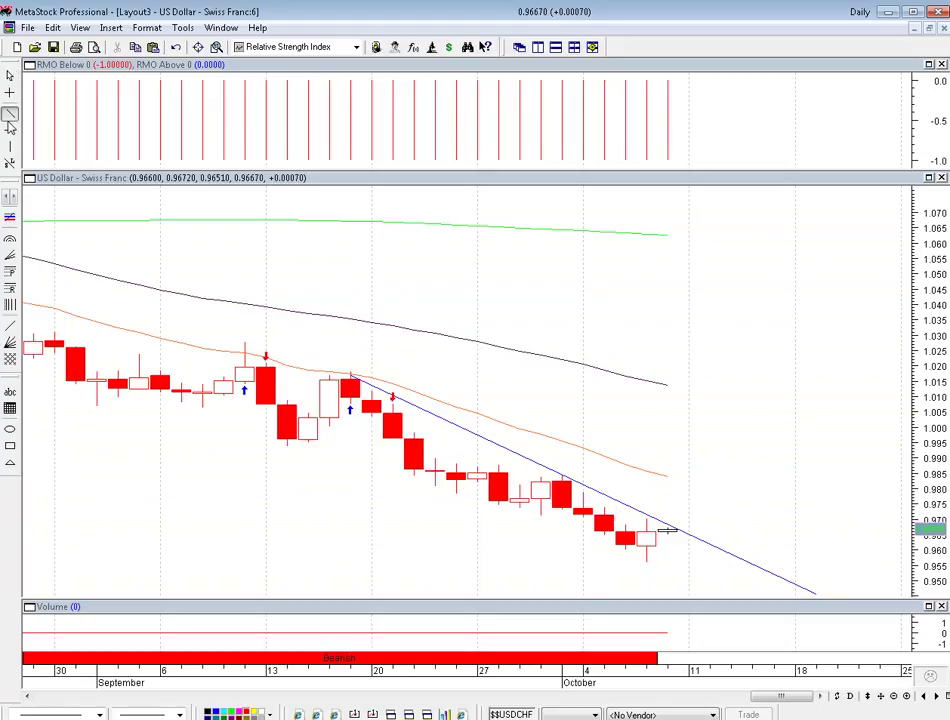
pyautogui.moveTo(498, 505)
pyautogui.mouseDown()
pyautogui.moveTo(744, 500)
pyautogui.moveTo(731, 507)
pyautogui.mouseUp()
pyautogui.click(615, 506)
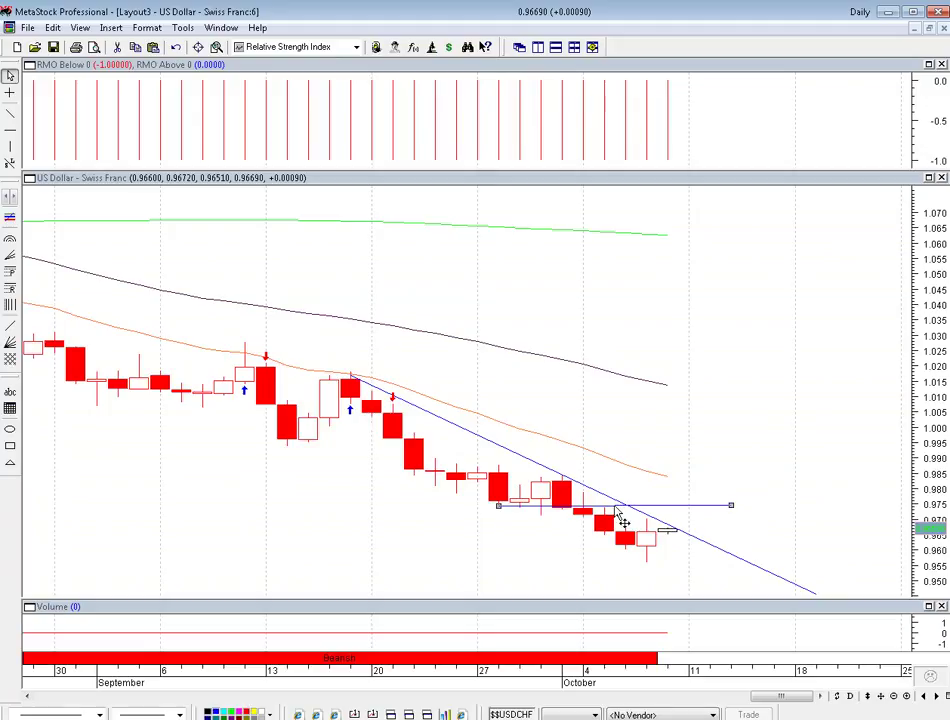
pyautogui.moveTo(731, 505); pyautogui.dragTo(752, 507)
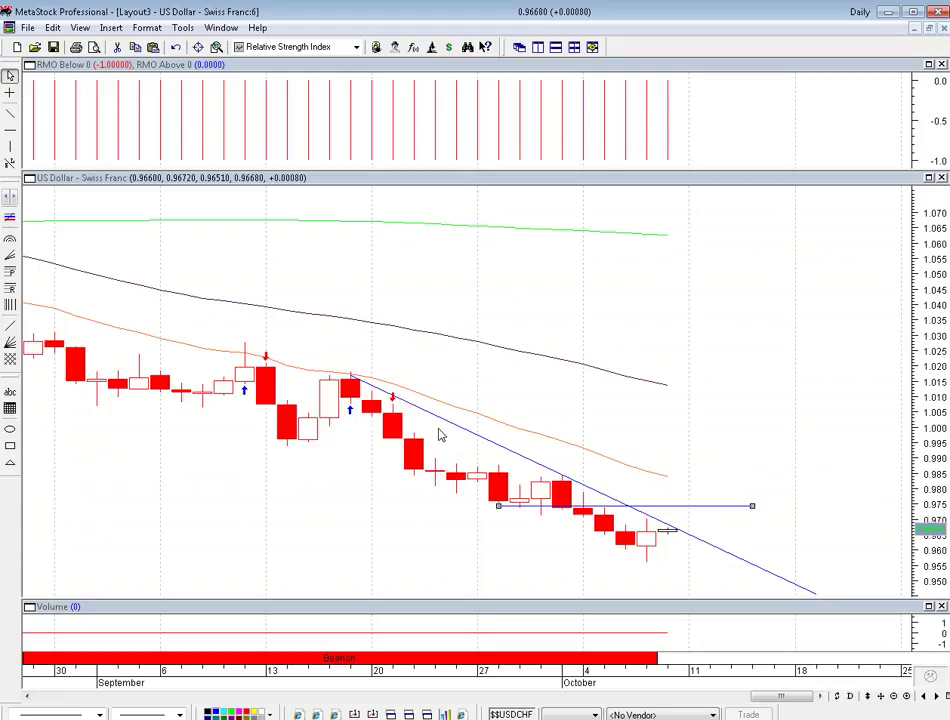
pyautogui.click(677, 543)
# - Zoom out to a year of history, add a full-width horizontal line at 0.99, then zoom back in
pyautogui.click(894, 696)
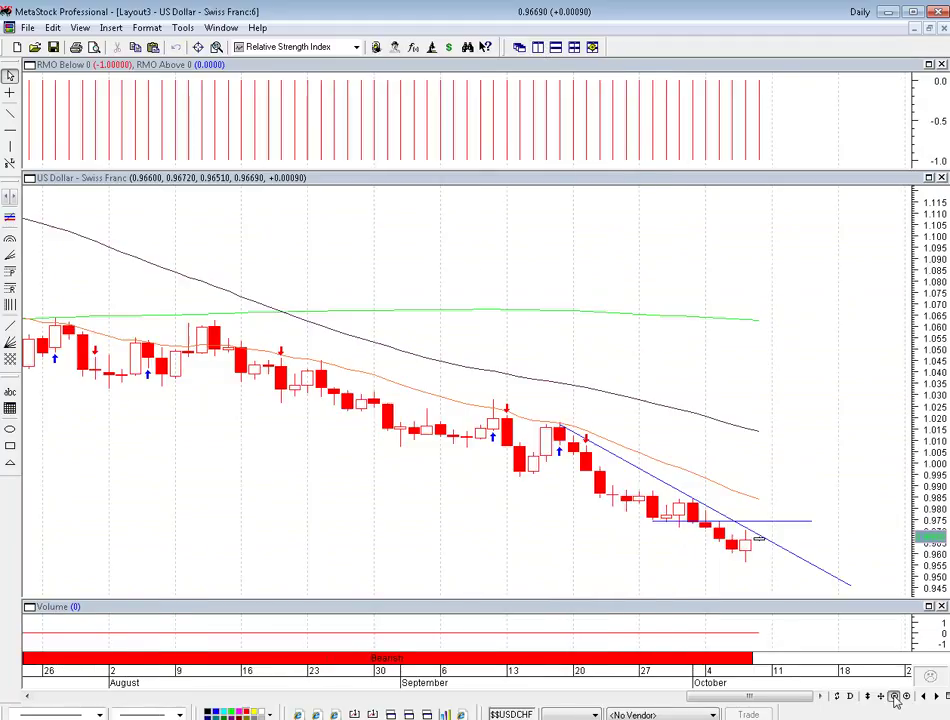
pyautogui.click(894, 696)
pyautogui.click(894, 696)
pyautogui.click(894, 696)
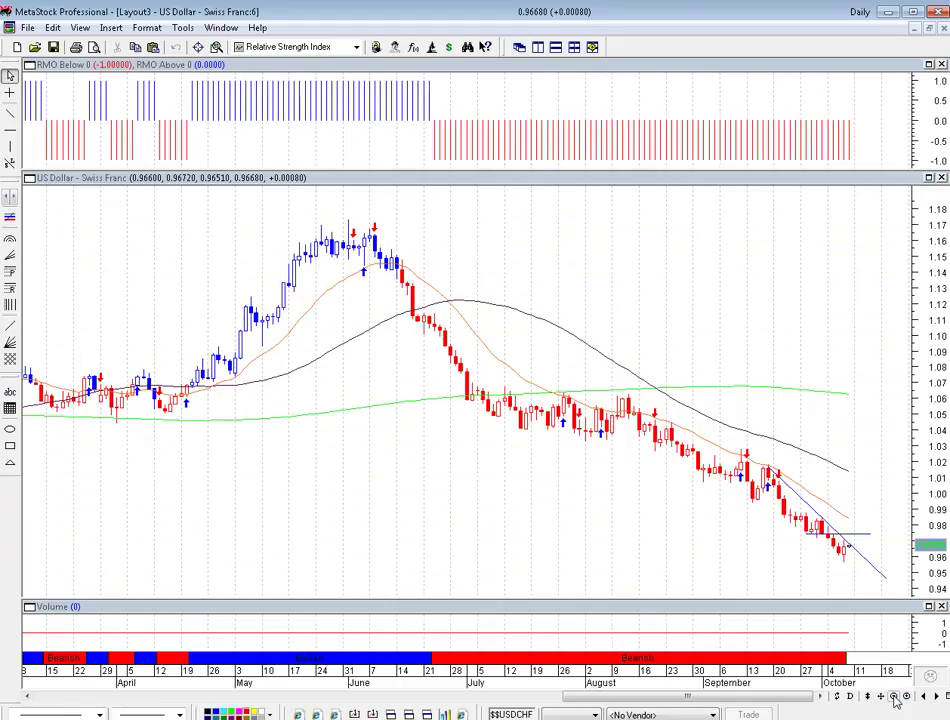
pyautogui.click(894, 696)
pyautogui.click(894, 696)
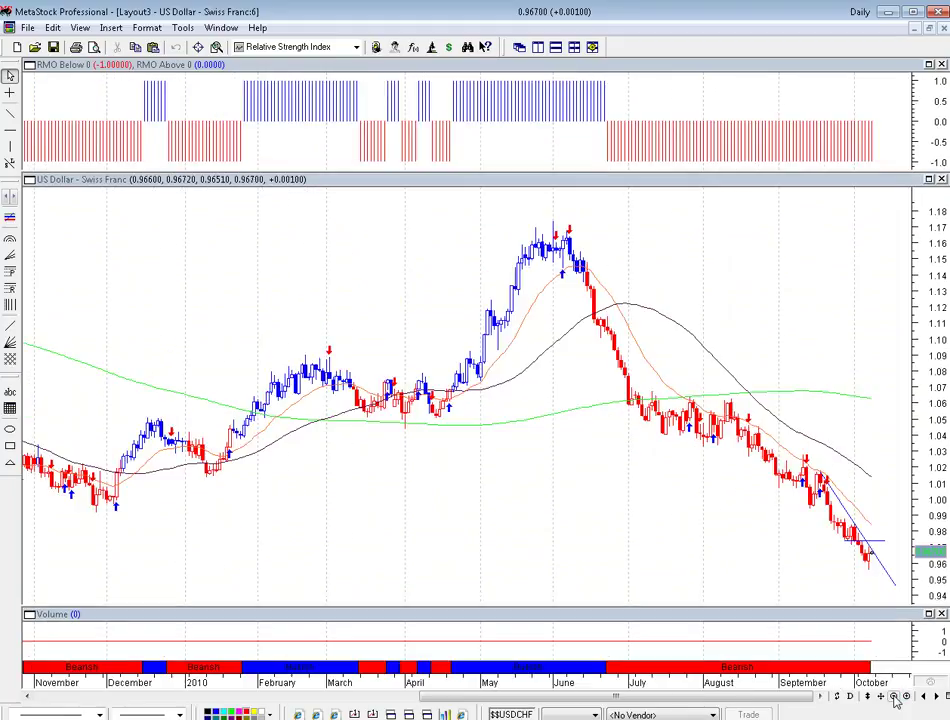
pyautogui.click(9, 130)
pyautogui.click(174, 514)
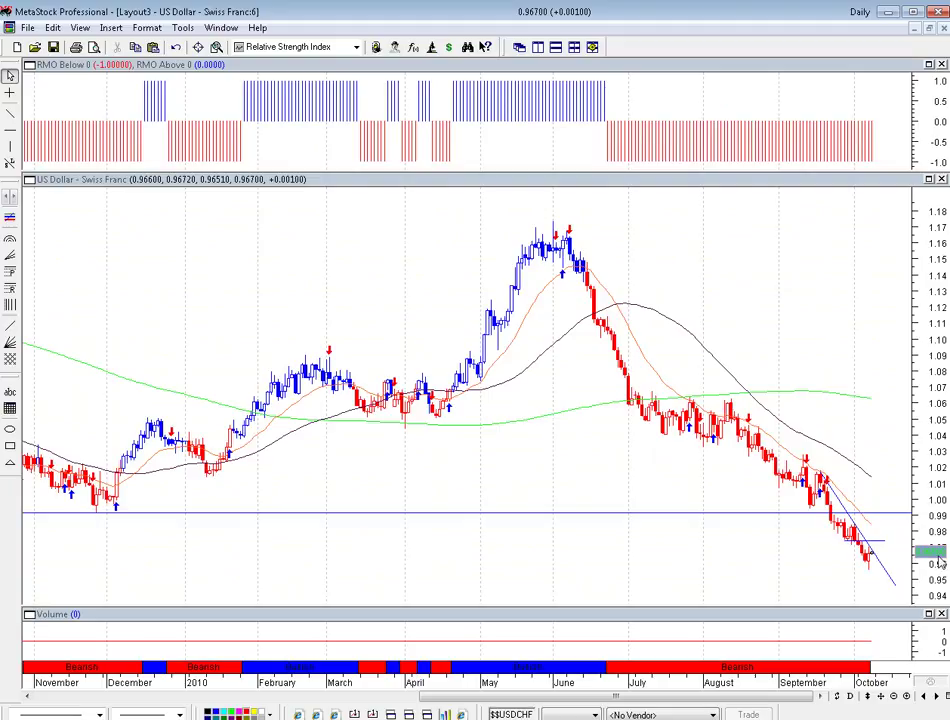
pyautogui.click(906, 697)
pyautogui.click(906, 697)
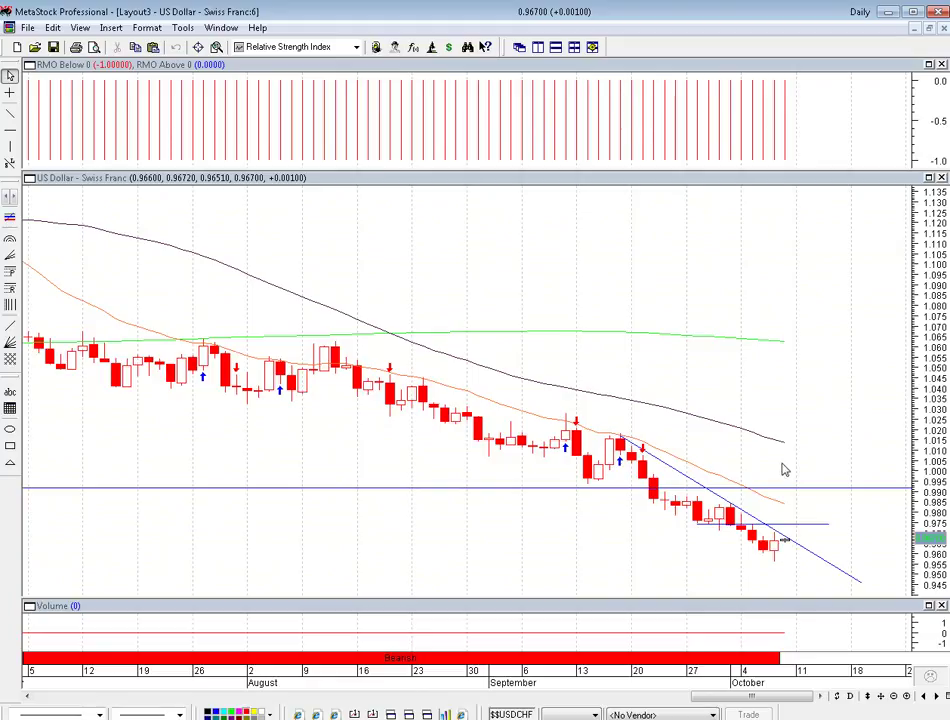
# - Re-tile the six charts, briefly maximize the 240-minute chart, then maximize the 30-minute chart
pyautogui.click(574, 47)
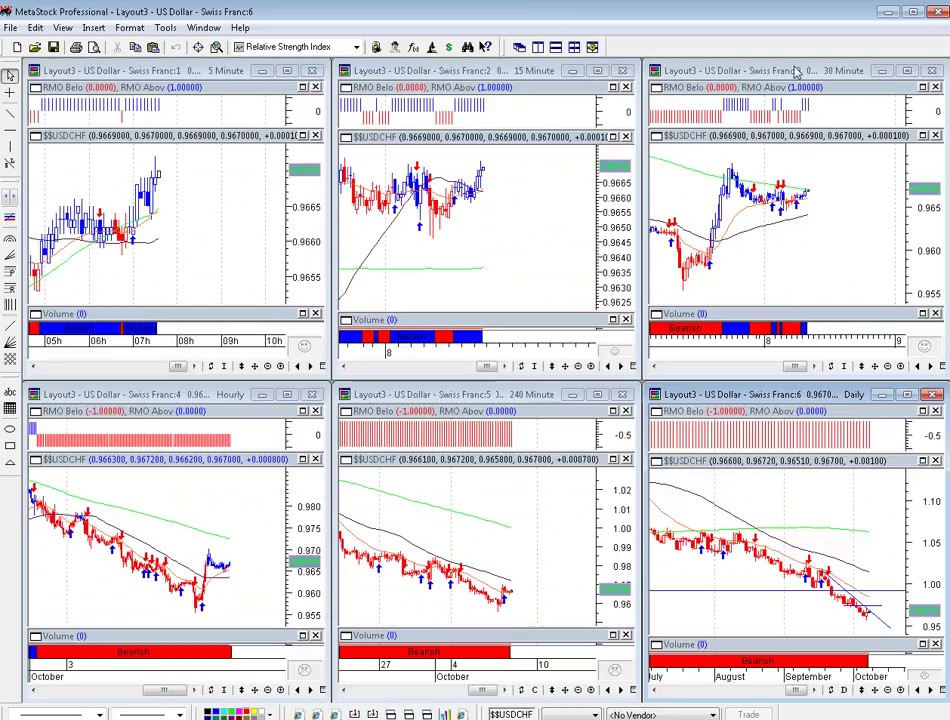
pyautogui.click(500, 553)
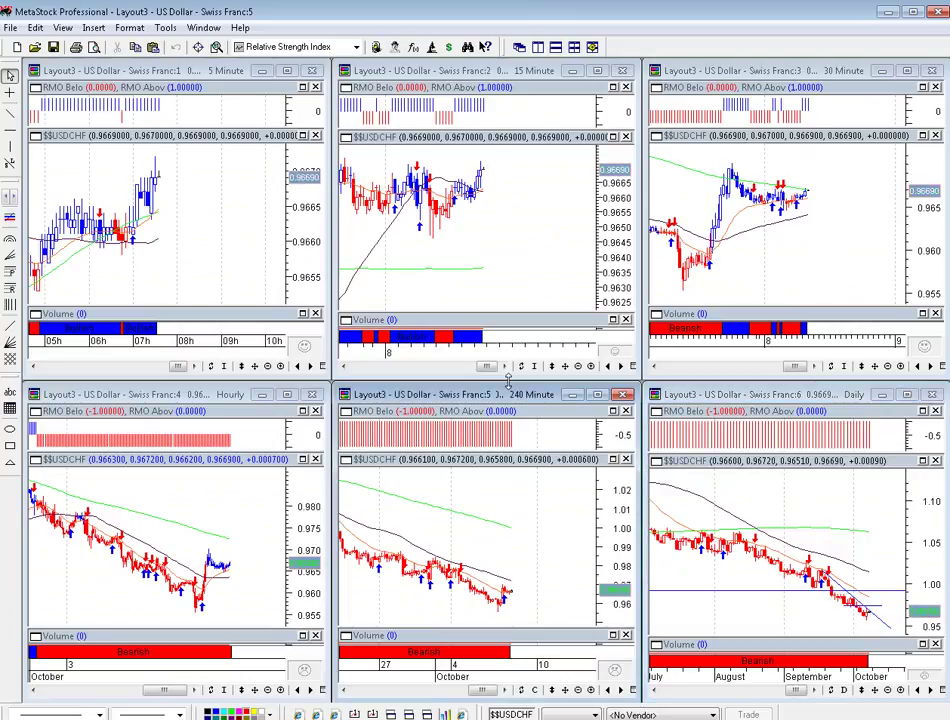
pyautogui.doubleClick(508, 396)
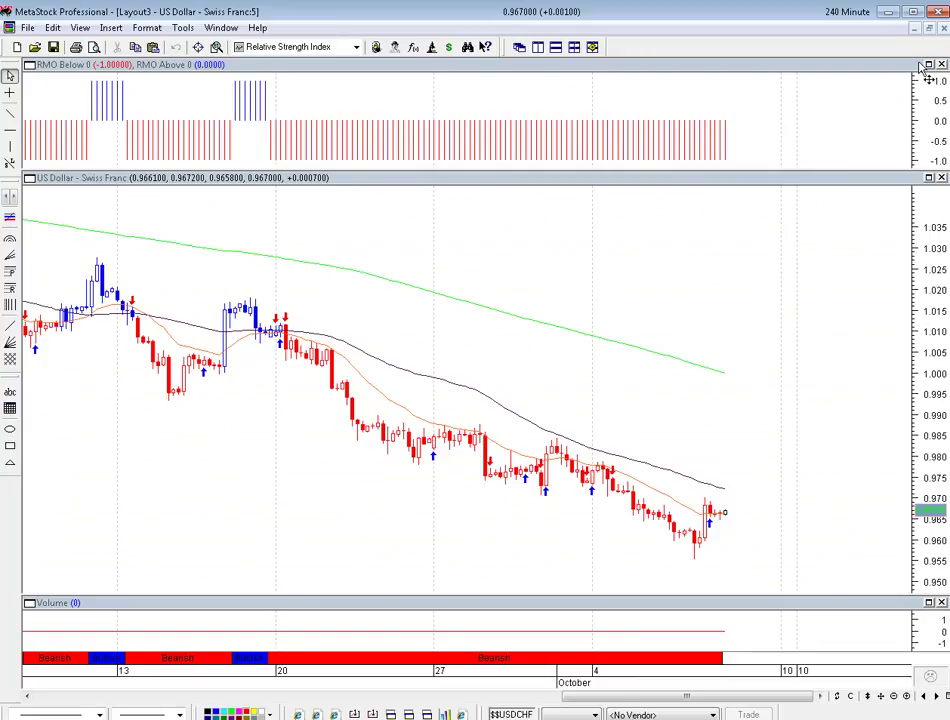
pyautogui.click(576, 48)
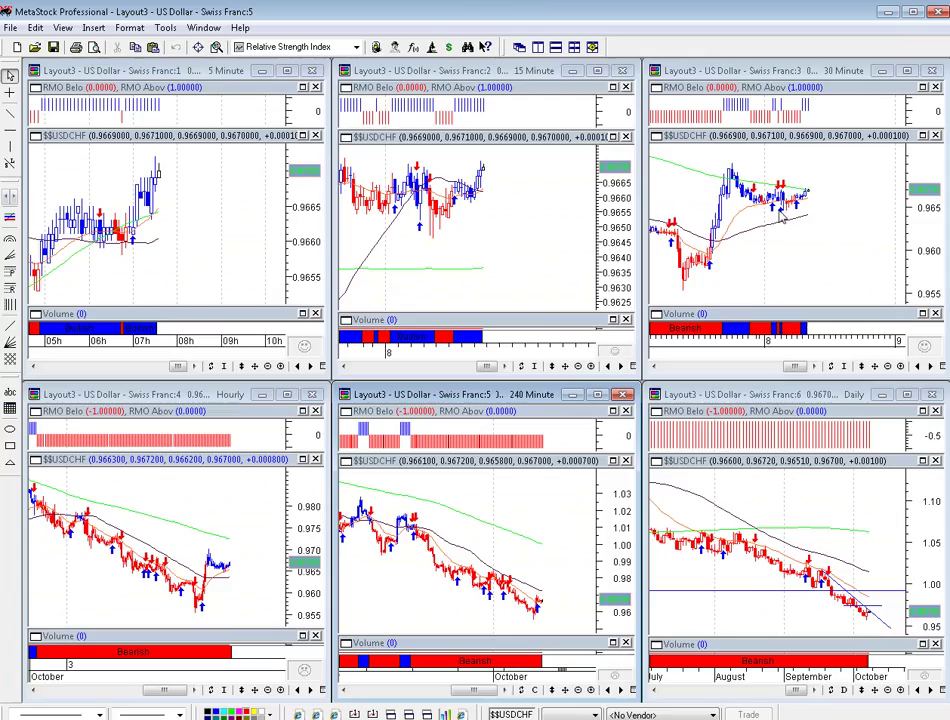
pyautogui.click(817, 72)
pyautogui.doubleClick(817, 74)
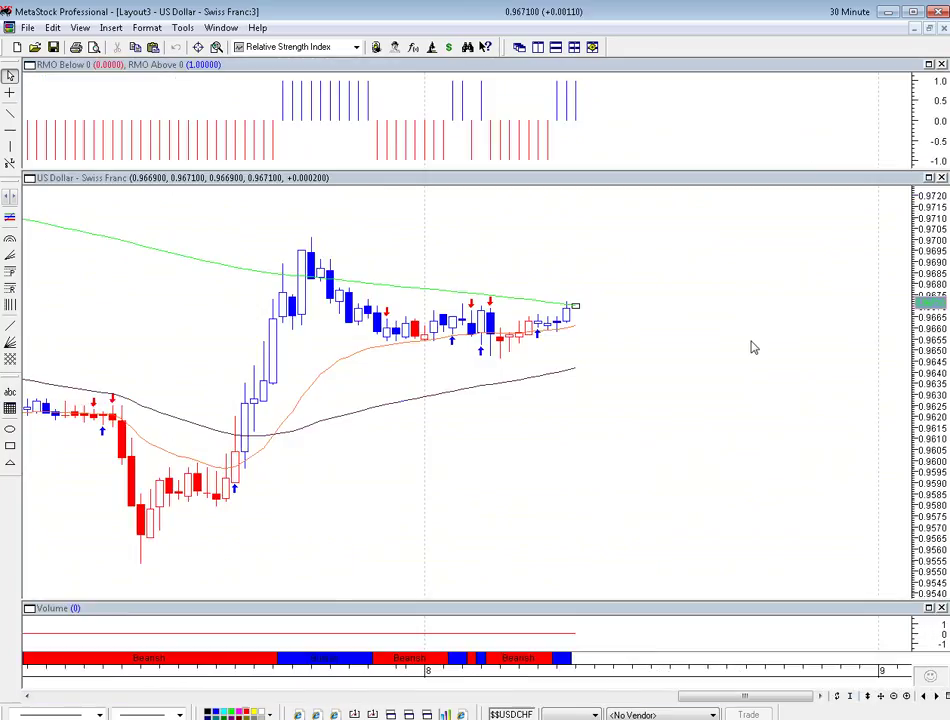
# - Draw a line from the 0.970 spike high to the right edge of the 30-minute chart
pyautogui.click(892, 697)
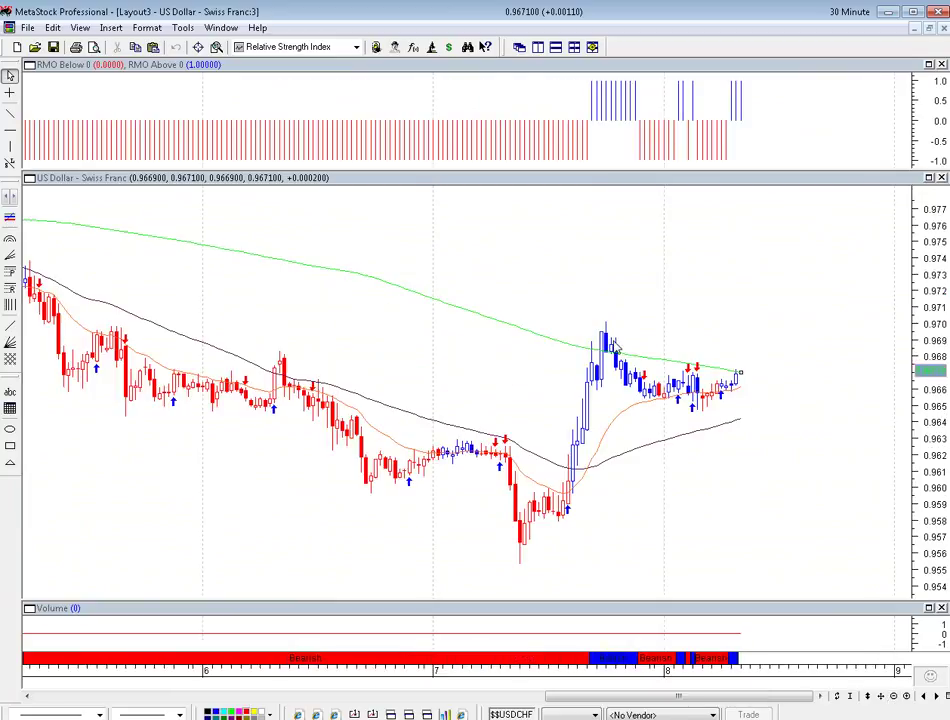
pyautogui.click(9, 113)
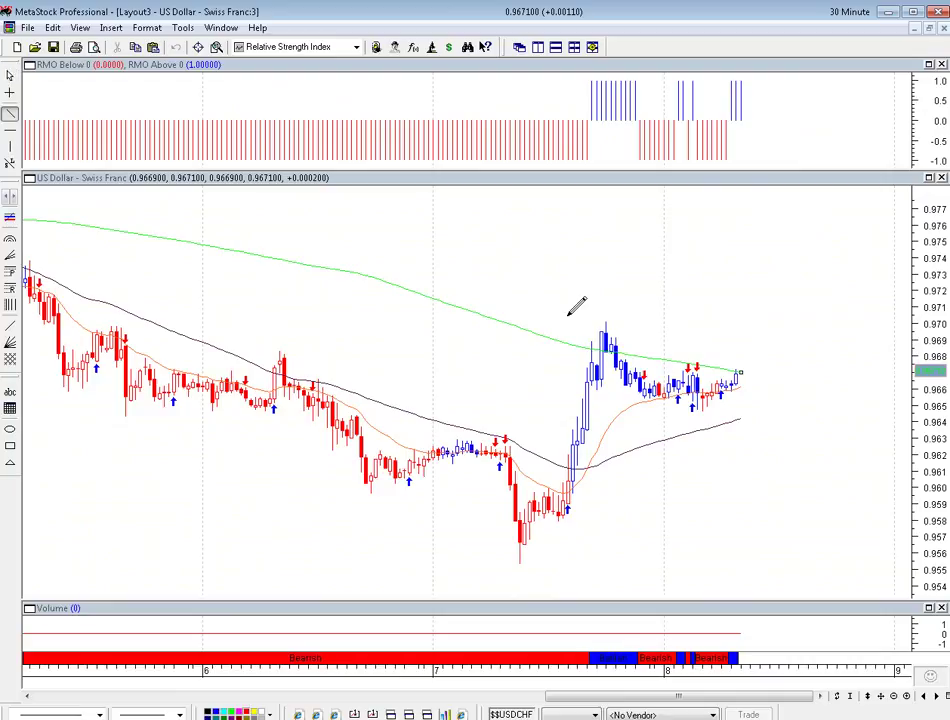
pyautogui.moveTo(587, 323); pyautogui.dragTo(921, 320)
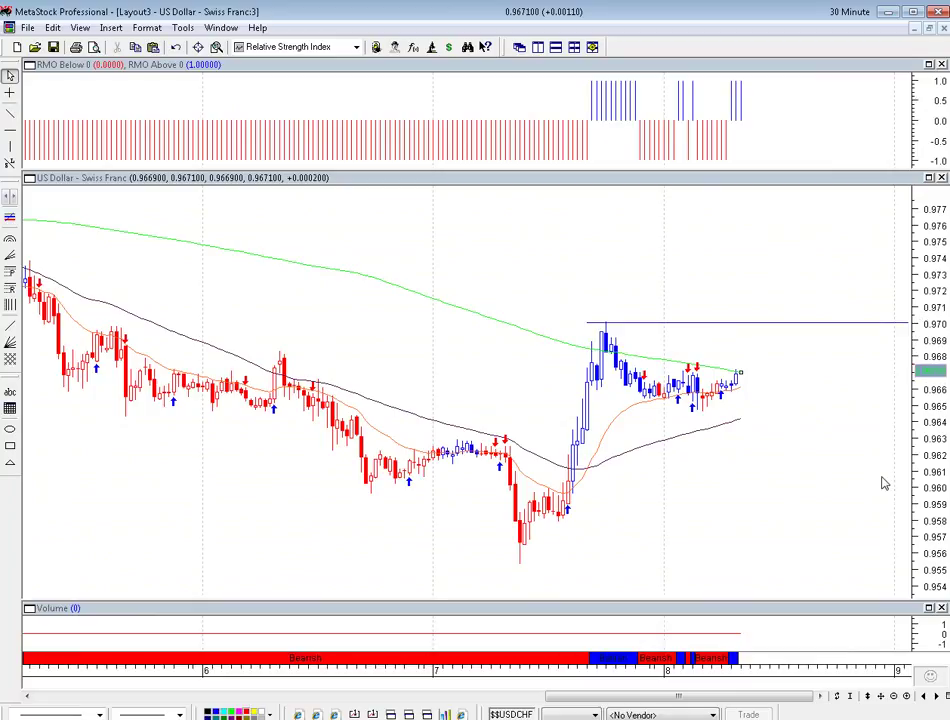
pyautogui.click(893, 695)
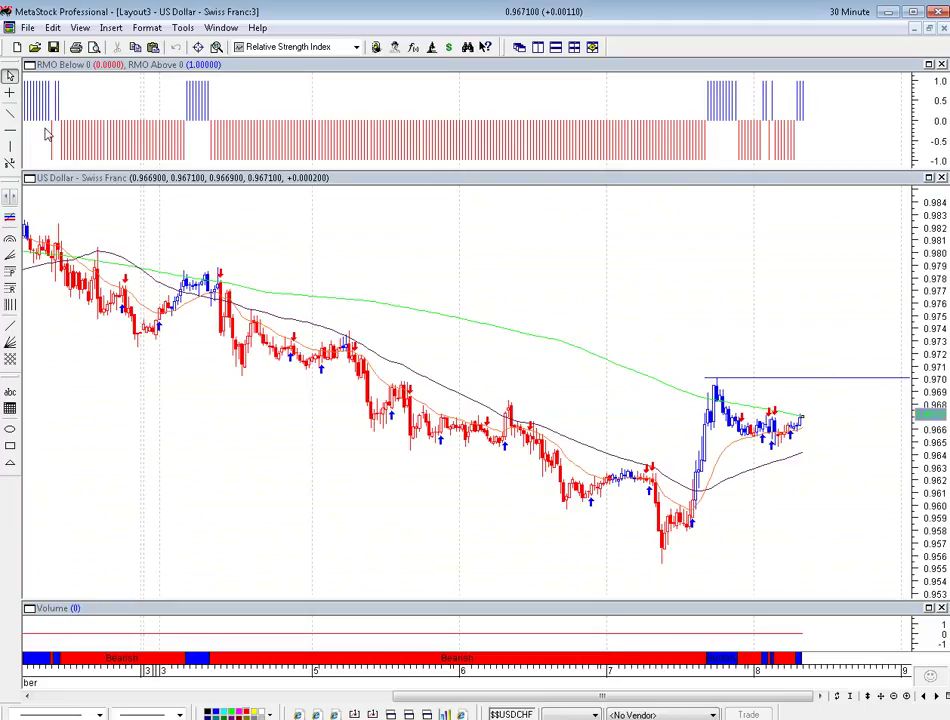
# - Add a full-width horizontal price line and drag it to a different level
pyautogui.click(10, 130)
pyautogui.click(102, 337)
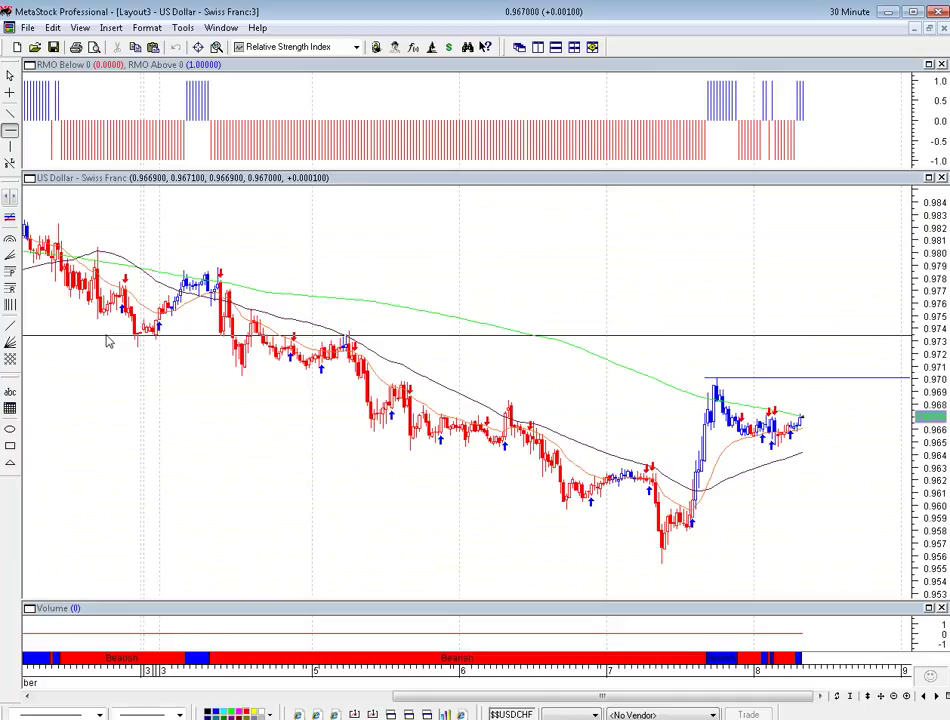
pyautogui.moveTo(110, 335); pyautogui.dragTo(150, 388)
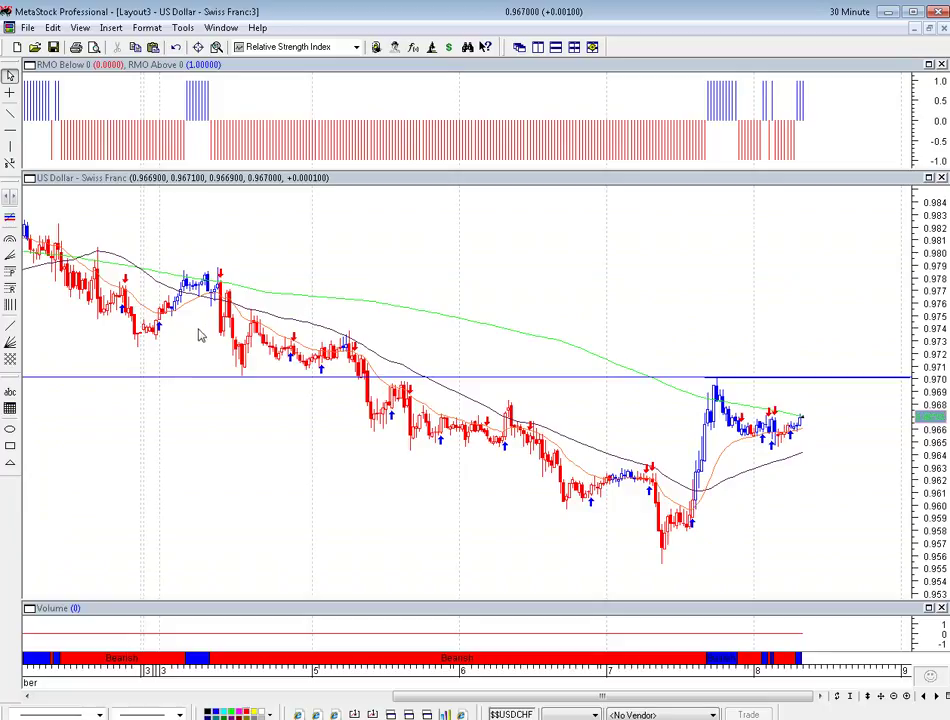
# - Add horizontal lines at about 0.973, 0.978 and 0.984, then zoom back in
pyautogui.click(10, 131)
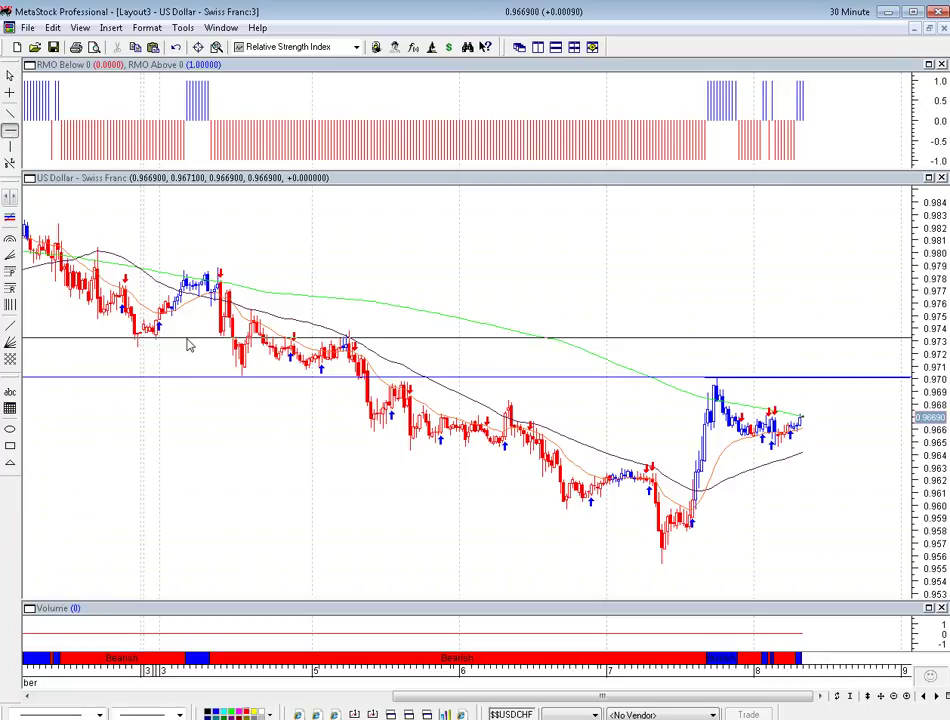
pyautogui.click(187, 342)
pyautogui.click(120, 274)
pyautogui.click(904, 697)
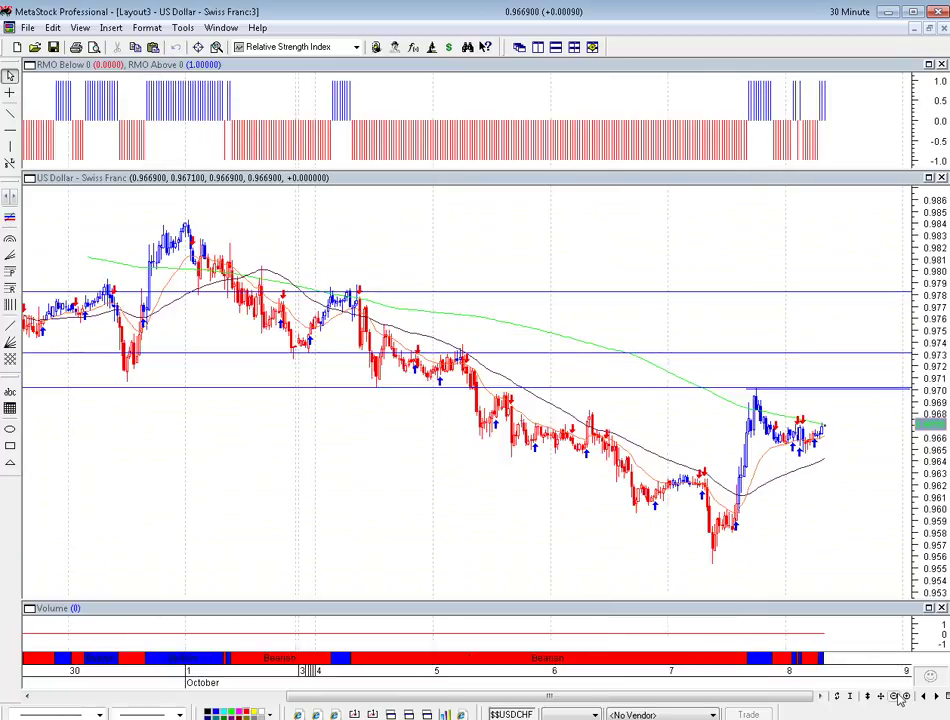
pyautogui.click(214, 222)
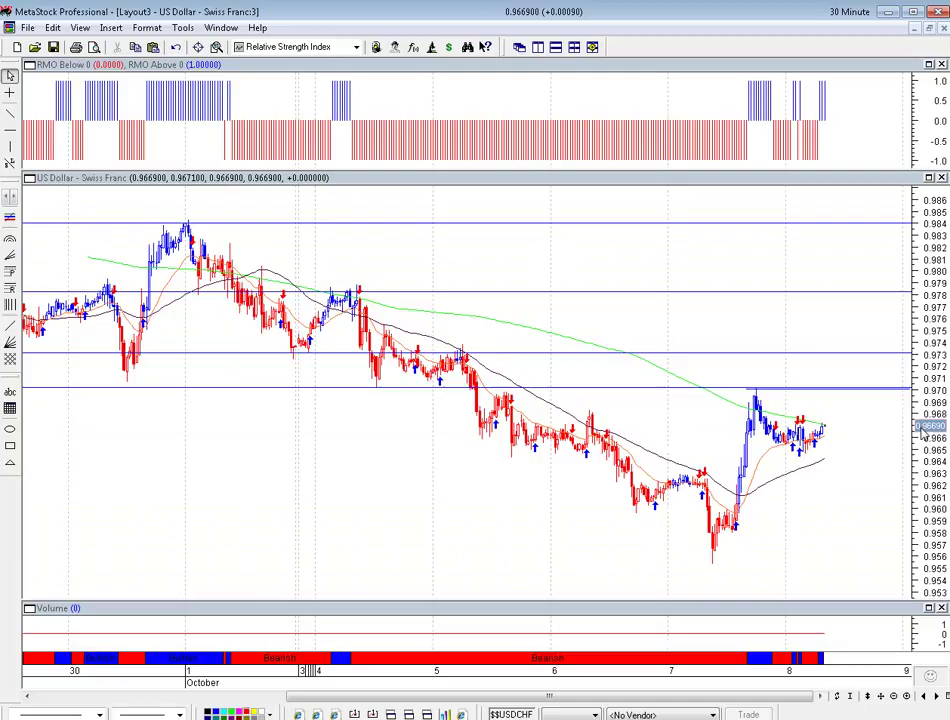
pyautogui.click(907, 696)
pyautogui.click(907, 696)
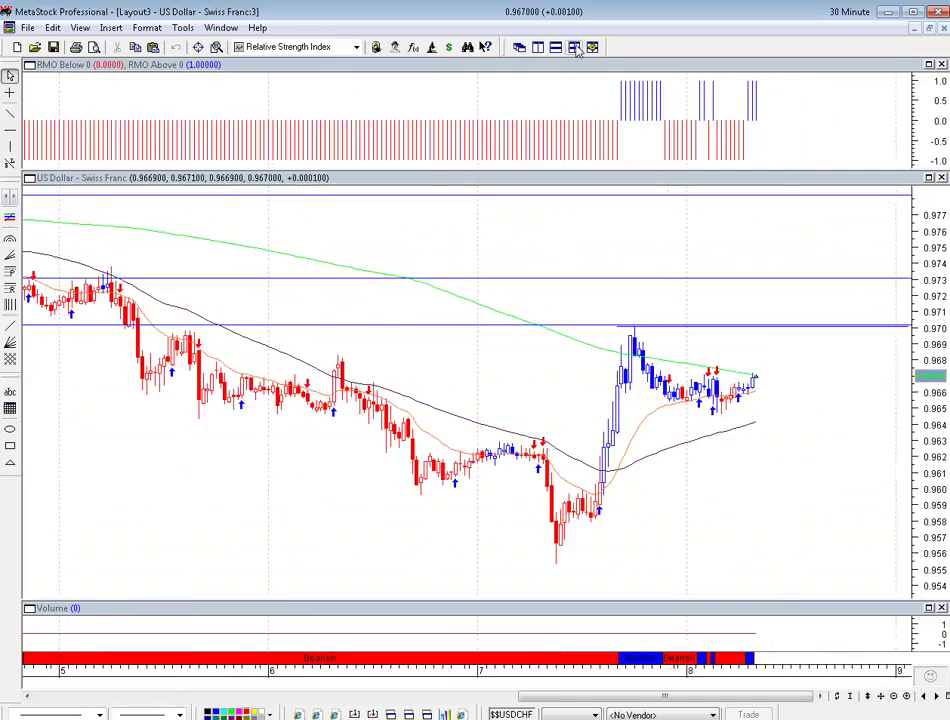
# - Tile the six USD/CHF charts and zoom the 30-minute chart in twice on its latest bars
pyautogui.click(574, 47)
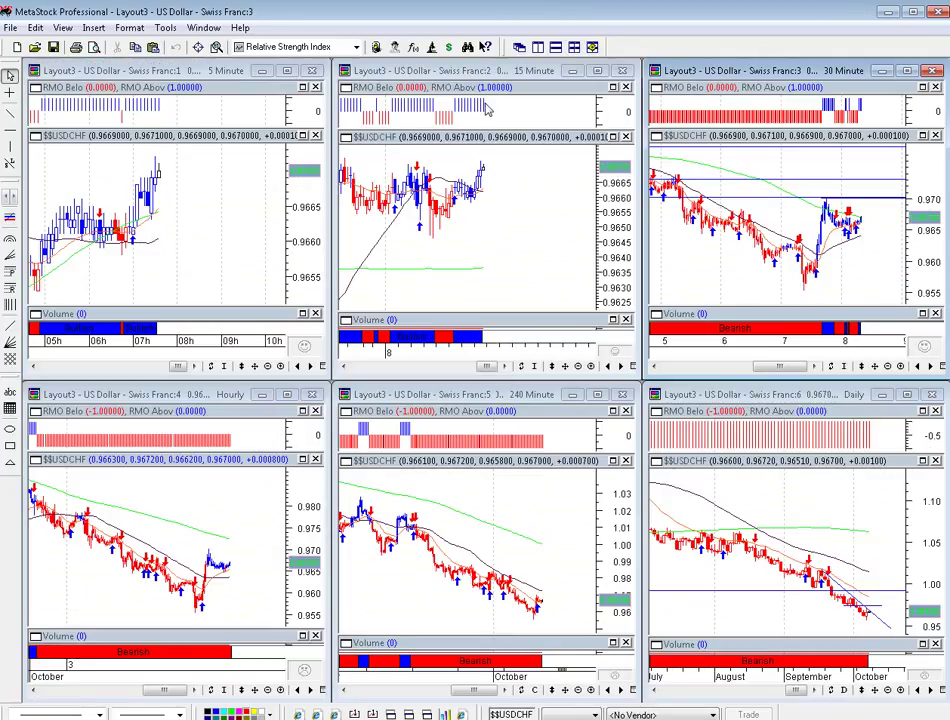
pyautogui.click(901, 365)
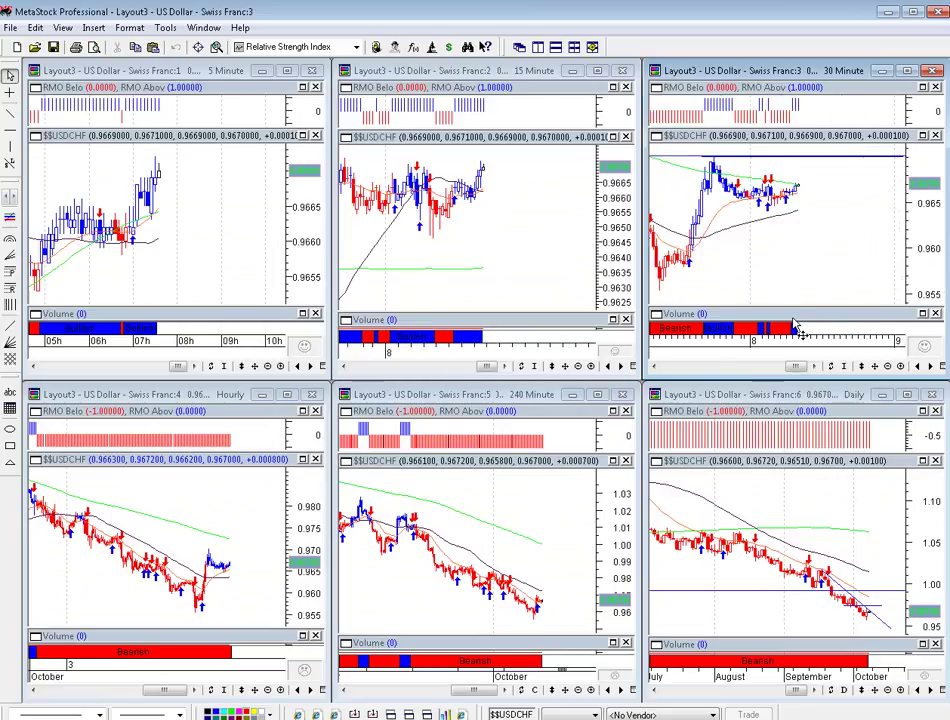
pyautogui.click(902, 366)
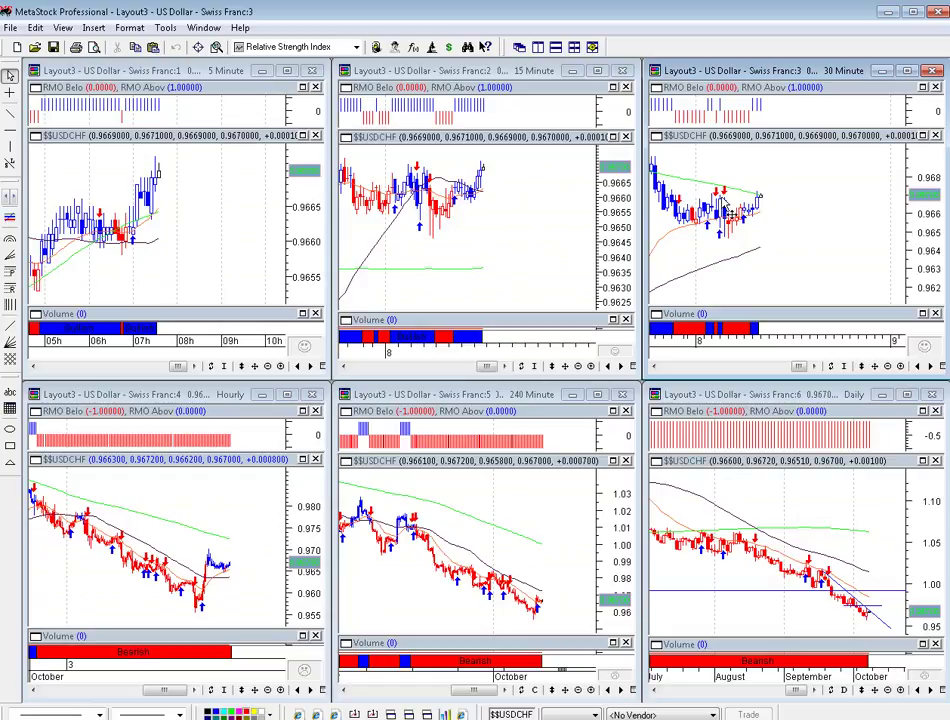
# - Maximize the 30-minute chart, zoom out to show the rally below 0.970, then re-tile
pyautogui.doubleClick(723, 203)
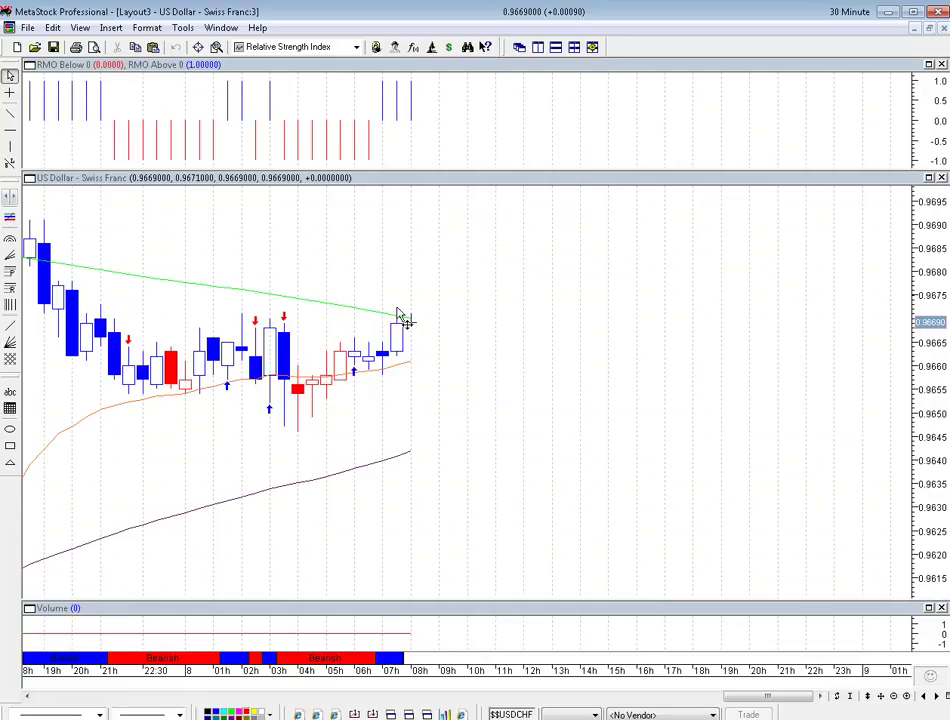
pyautogui.click(895, 696)
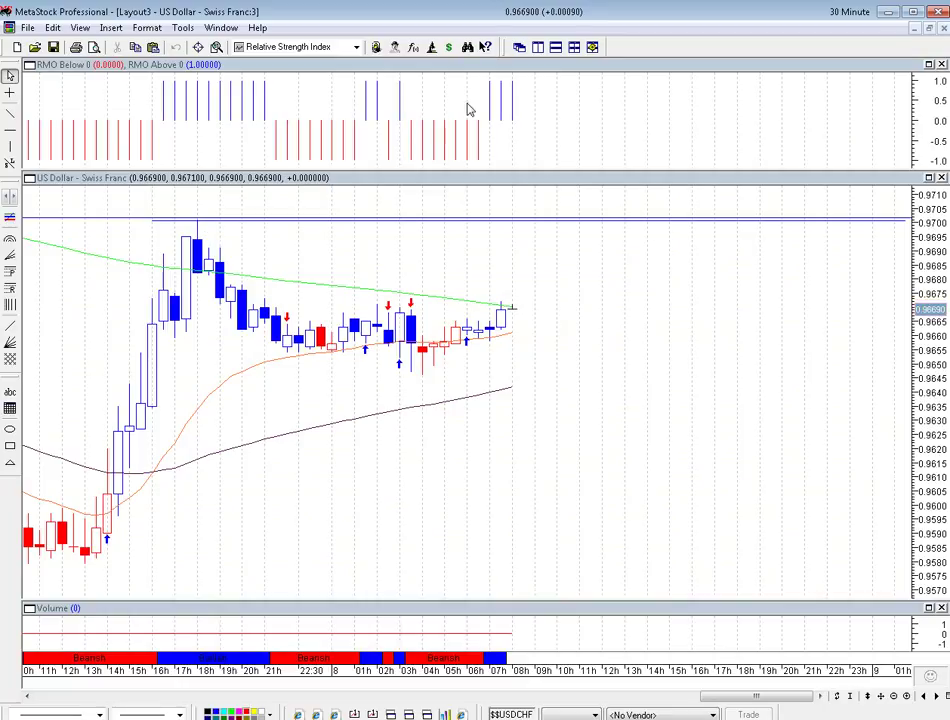
pyautogui.click(574, 47)
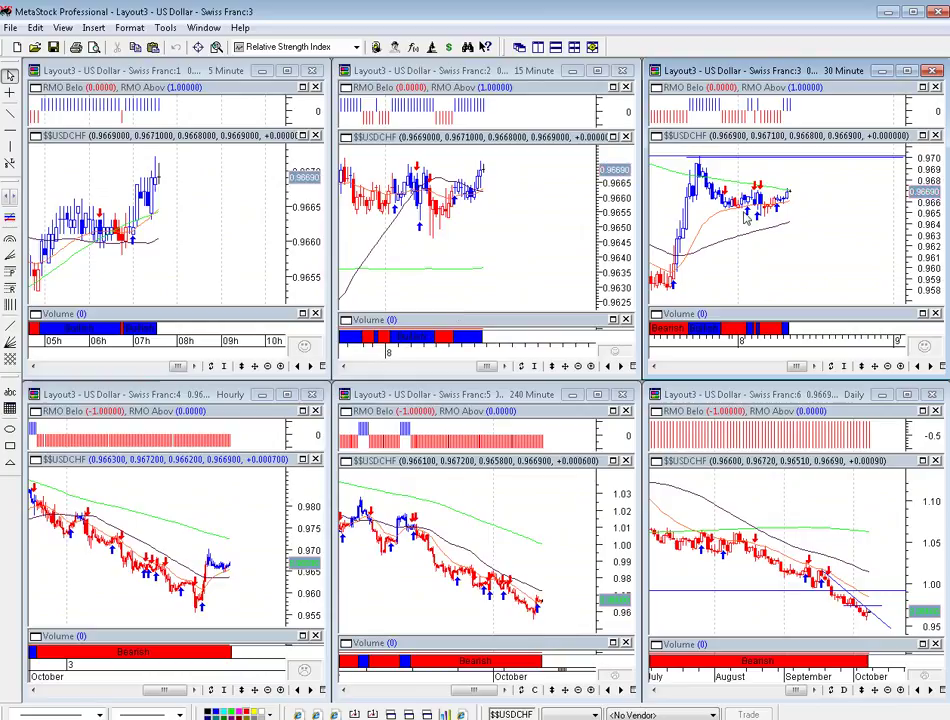
pyautogui.moveTo(745, 220)
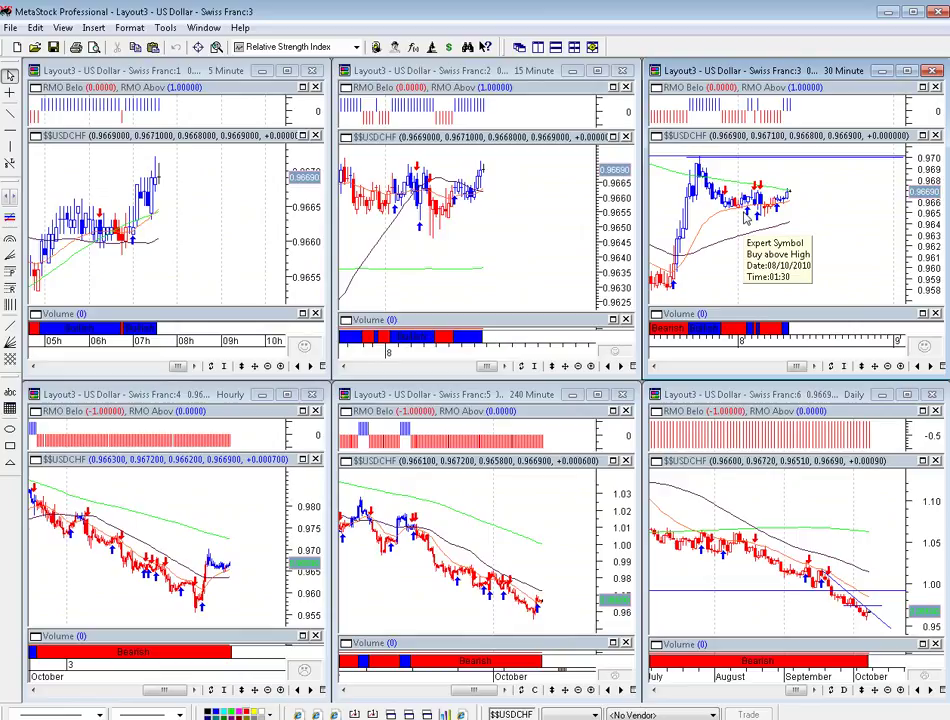